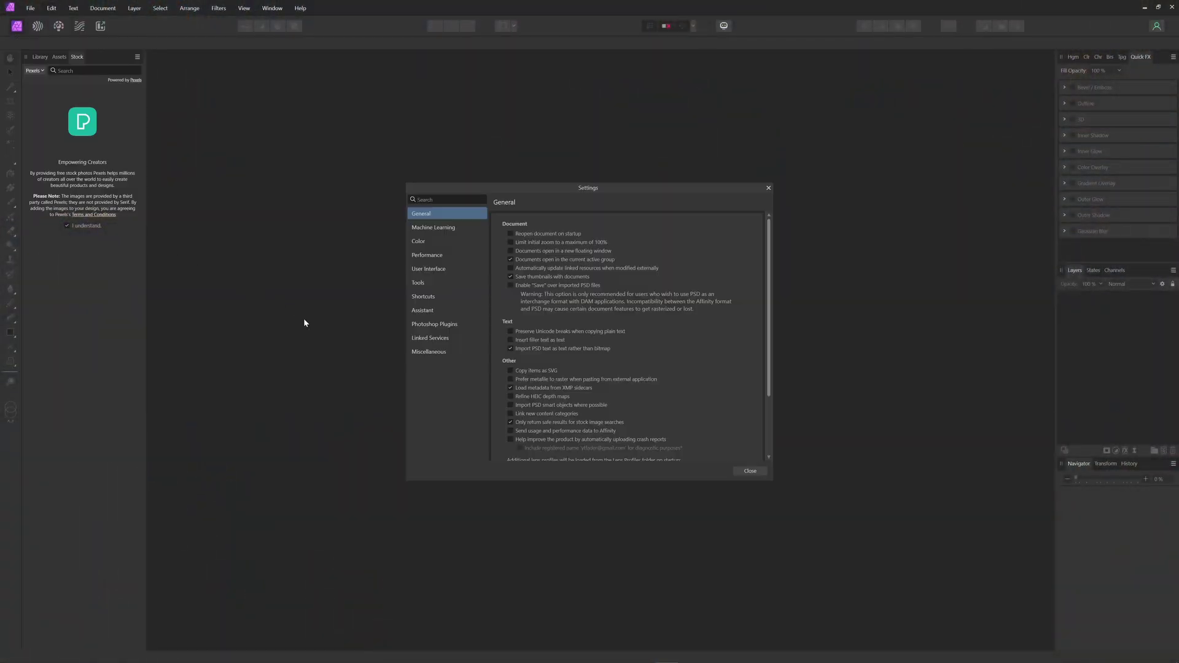
Check the Machine Learning settings page for installed Segmentation and Saliency models.
{"action": "left_click", "coordinate": [429, 229]}
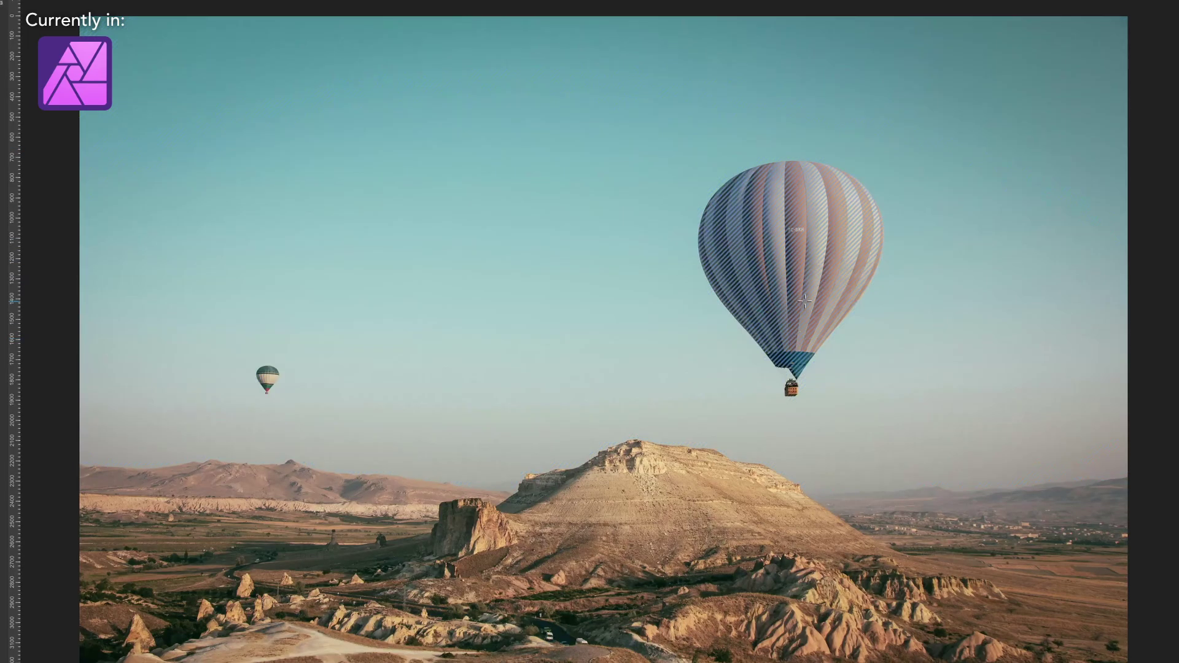
Invert the balloon selection to the sky, then select the central mountain.
{"action": "key", "text": "ctrl+shift+i"}
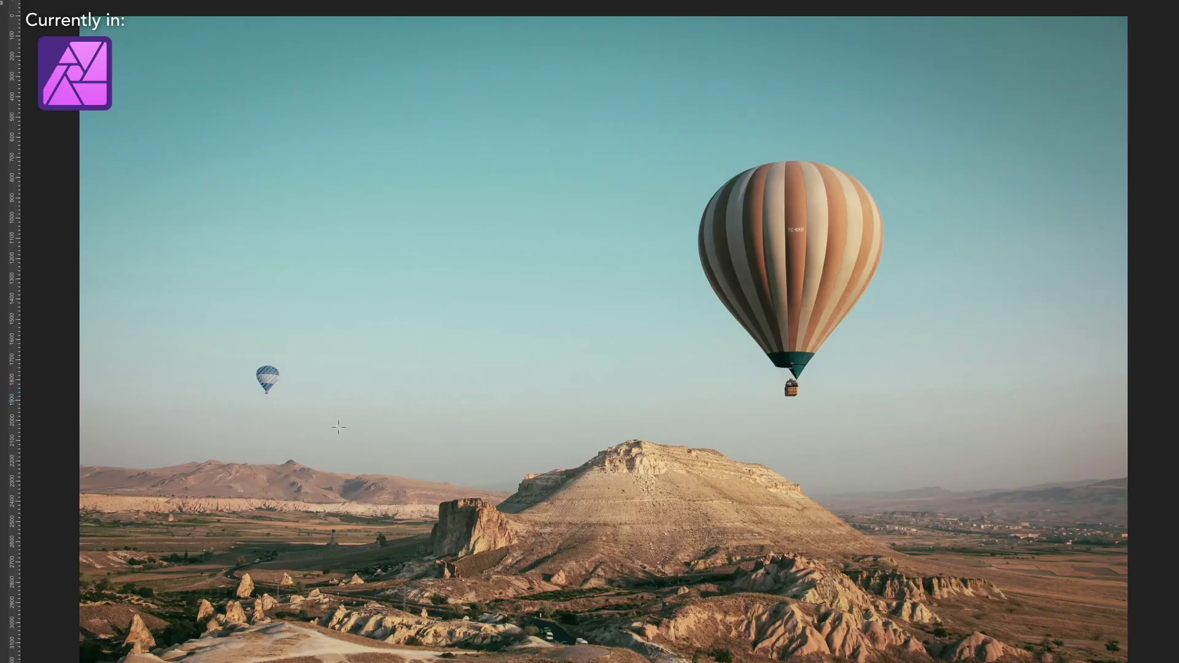
{"action": "left_click", "coordinate": [638, 491]}
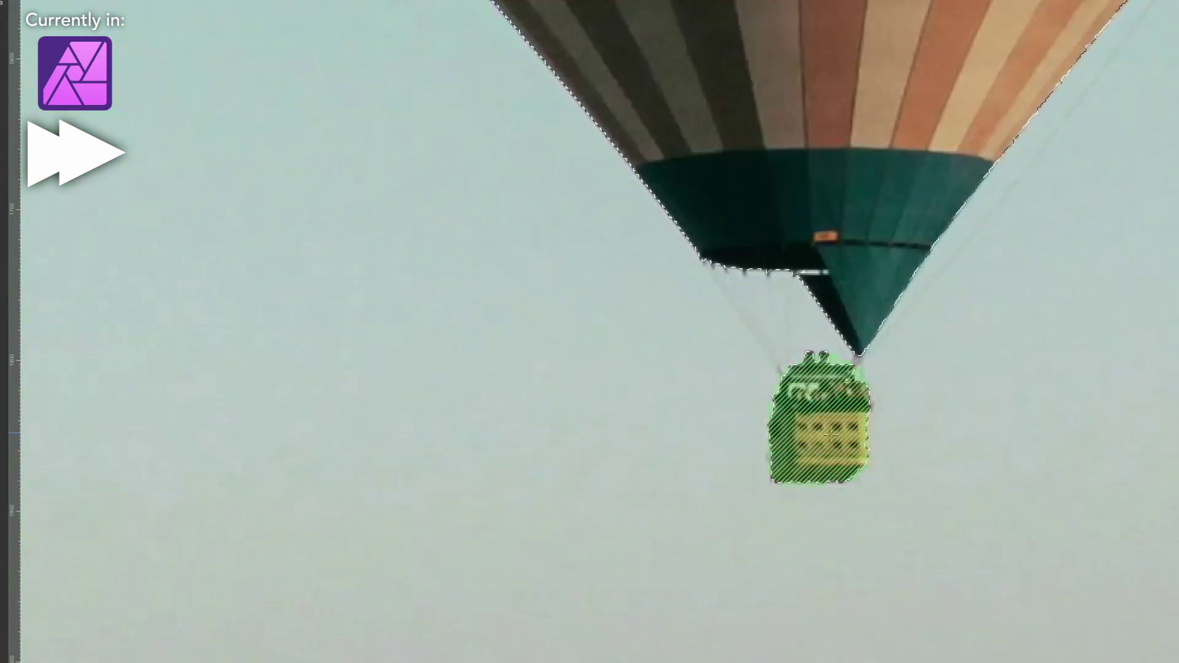
{"action": "scroll", "coordinate": [706, 466], "scroll_direction": "down", "scroll_amount": 2}
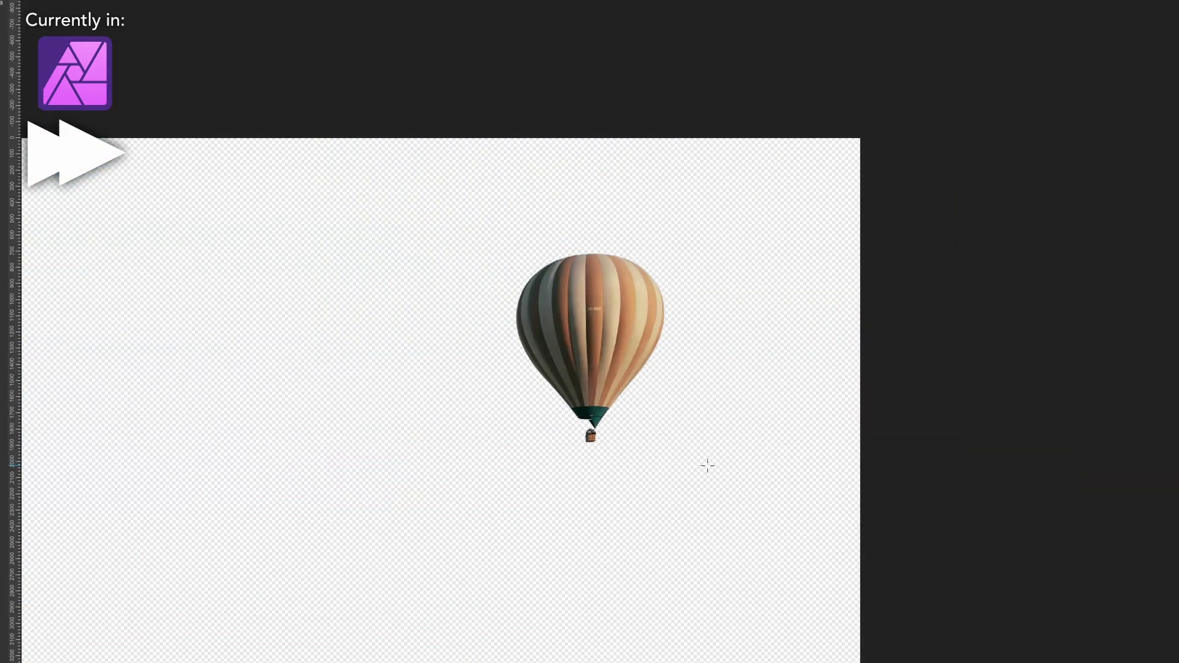
{"action": "scroll", "coordinate": [480, 474], "scroll_direction": "up", "scroll_amount": 3}
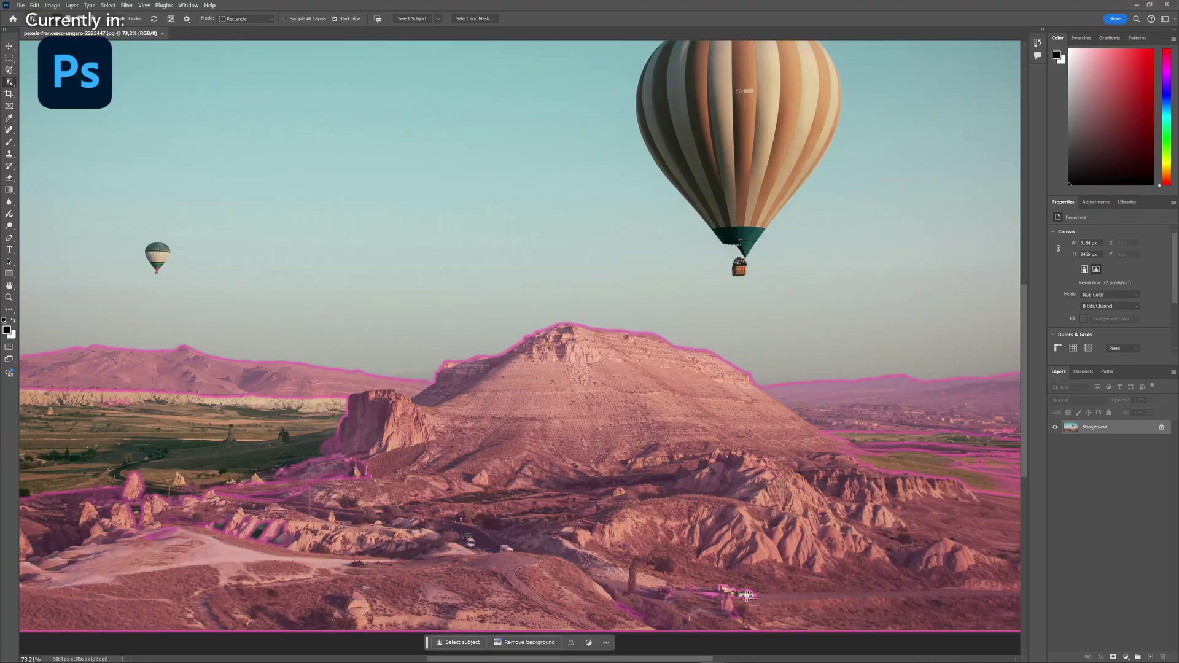
Nudge the view right and down, then select the large balloon with its basket.
{"action": "left_click_drag", "start_coordinate": [746, 593], "coordinate": [782, 597]}
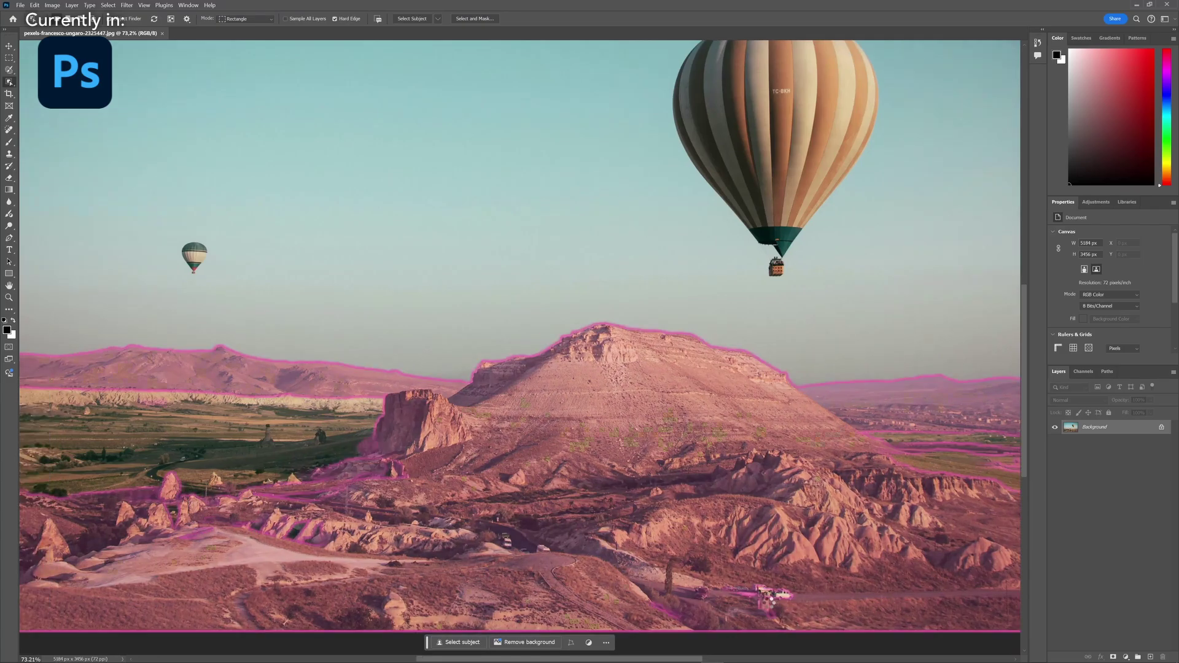
{"action": "scroll", "coordinate": [811, 605], "scroll_direction": "down", "scroll_amount": 2}
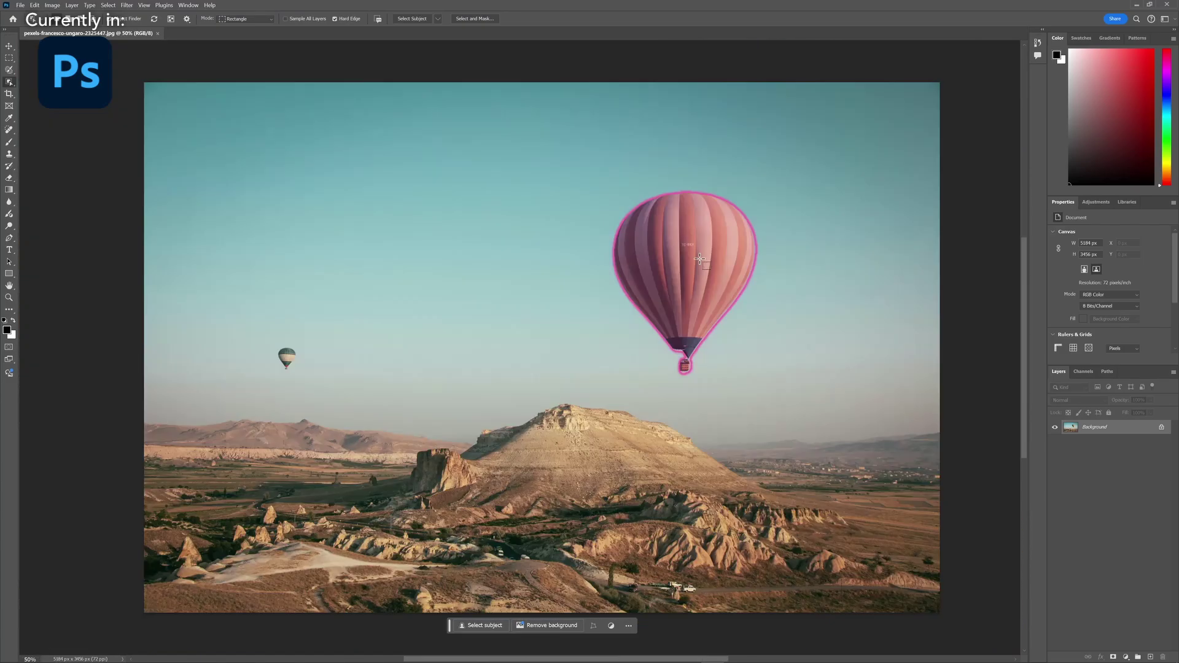
{"action": "left_click_drag", "start_coordinate": [700, 261], "coordinate": [715, 281]}
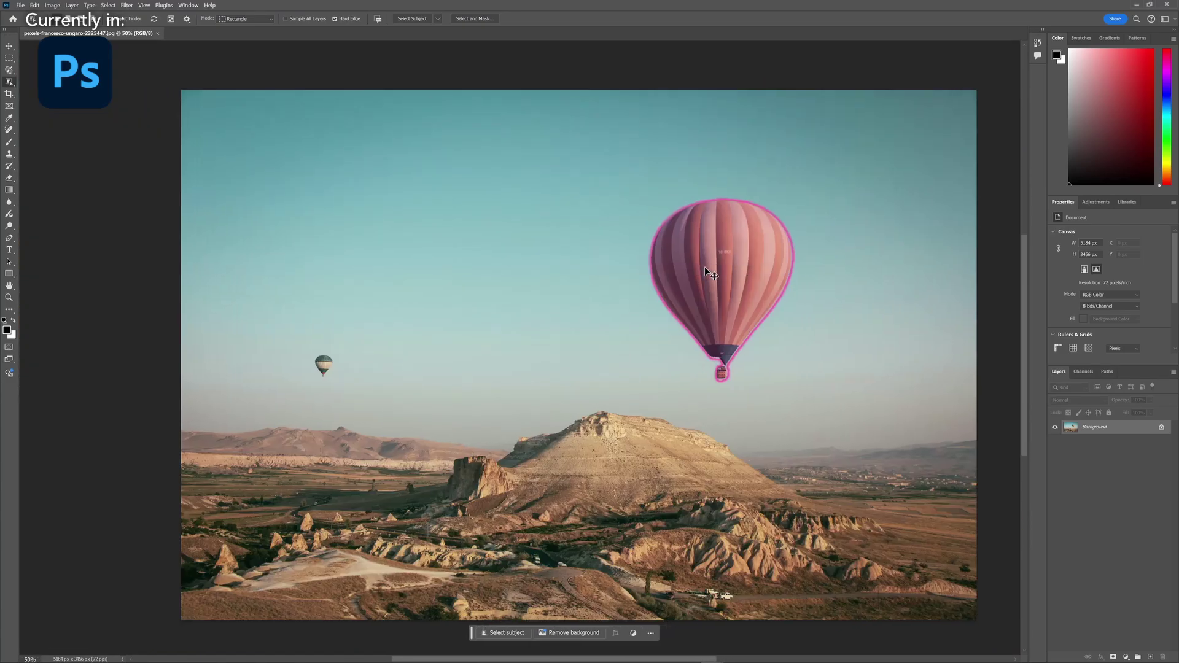
{"action": "scroll", "coordinate": [716, 281], "scroll_direction": "up", "scroll_amount": 1}
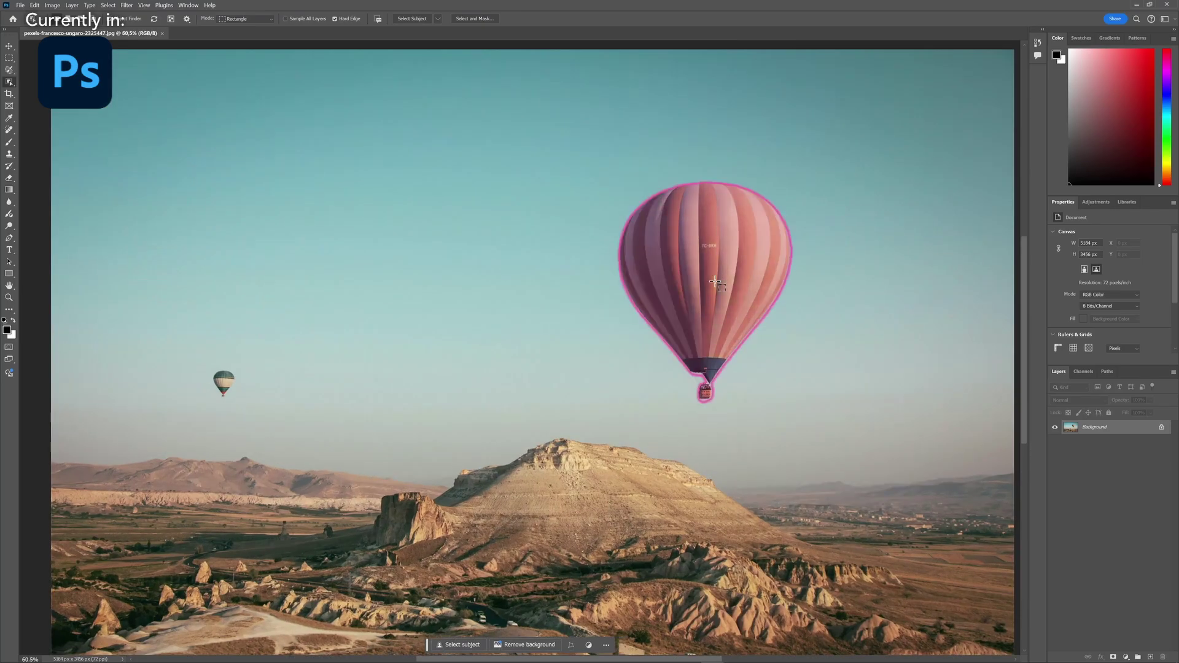
{"action": "scroll", "coordinate": [715, 281], "scroll_direction": "up", "scroll_amount": 1}
{"action": "left_click_drag", "start_coordinate": [715, 281], "coordinate": [707, 296]}
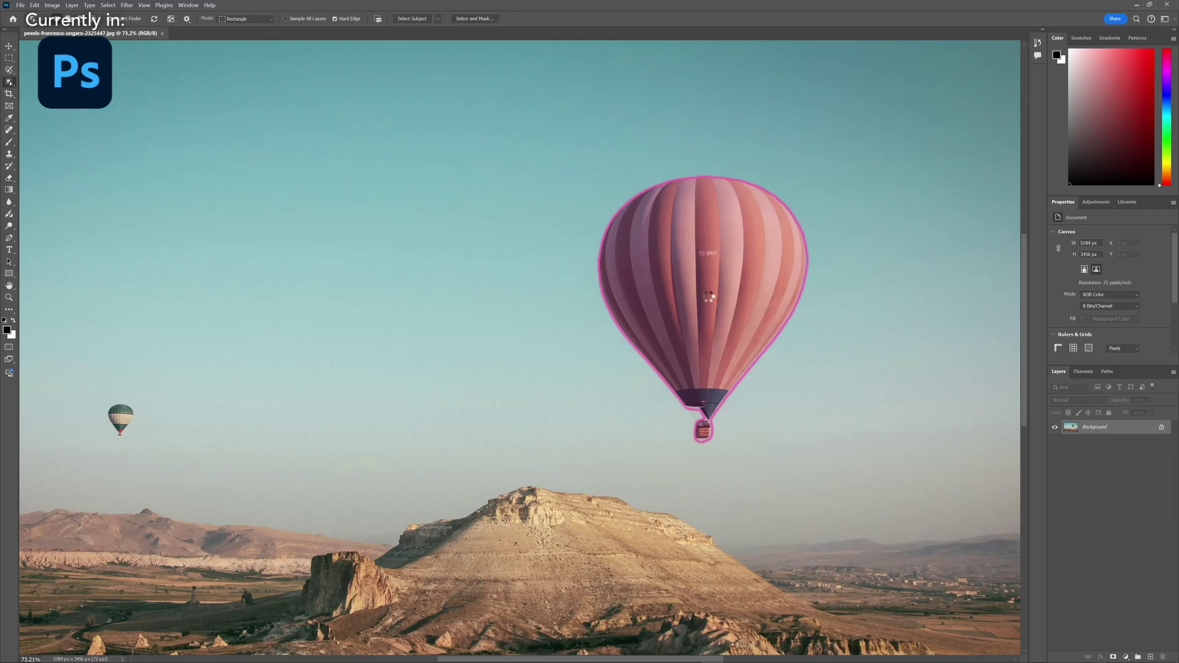
{"action": "left_click", "coordinate": [709, 299]}
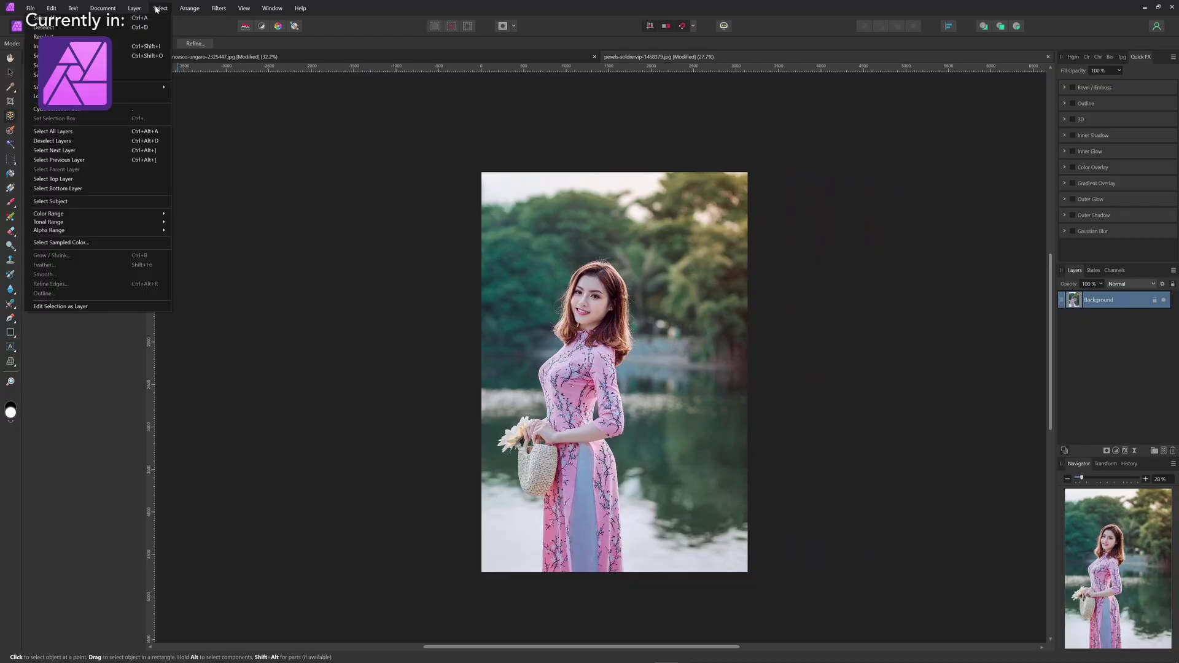
Apply Select Subject to the portrait of the woman in the pink dress.
{"action": "left_click", "coordinate": [92, 201]}
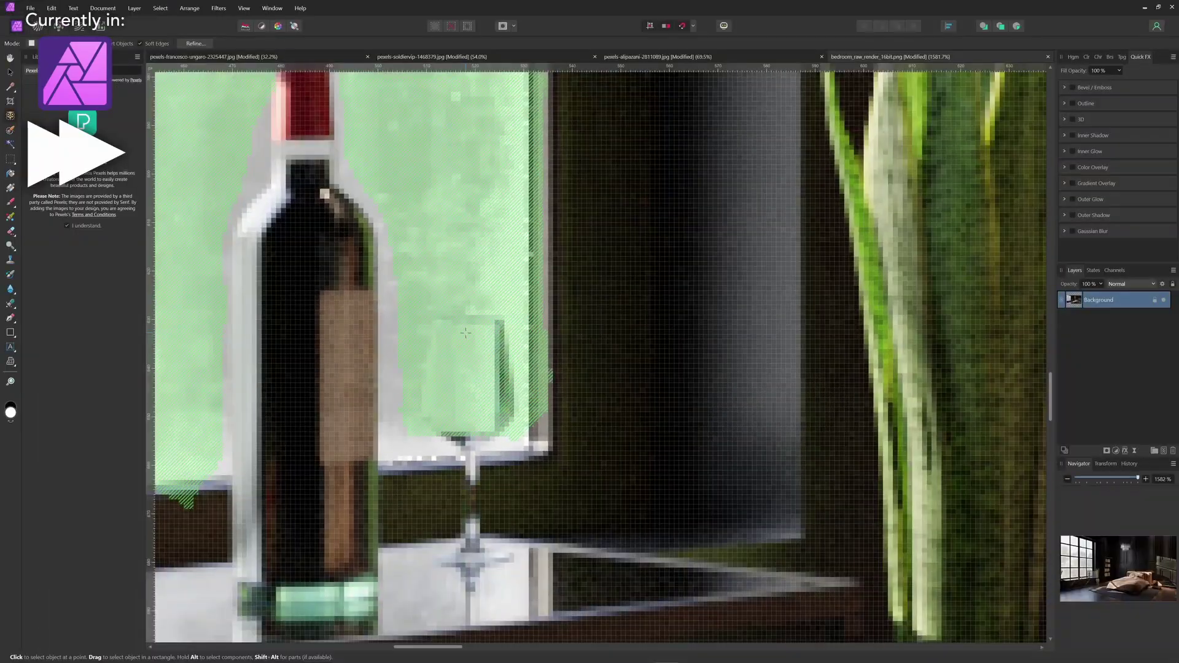
Select the wine bottle, then the row of books on the bookshelf.
{"action": "left_click", "coordinate": [293, 366]}
{"action": "scroll", "coordinate": [292, 367], "scroll_direction": "down", "scroll_amount": 2}
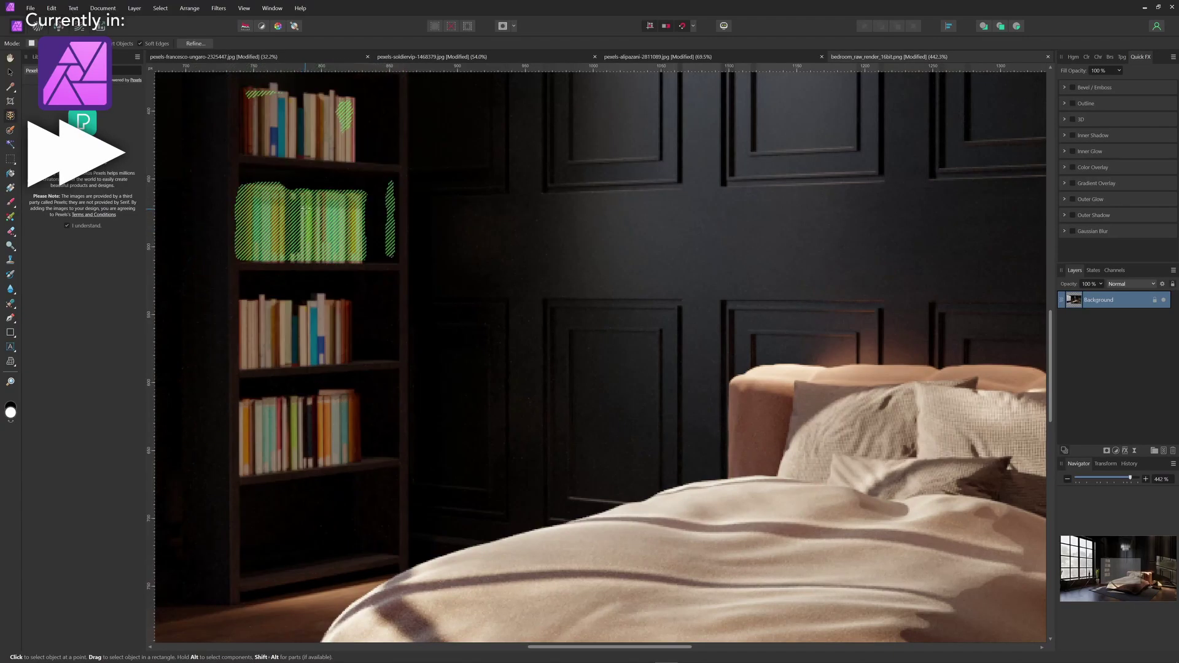
{"action": "left_click", "coordinate": [304, 207]}
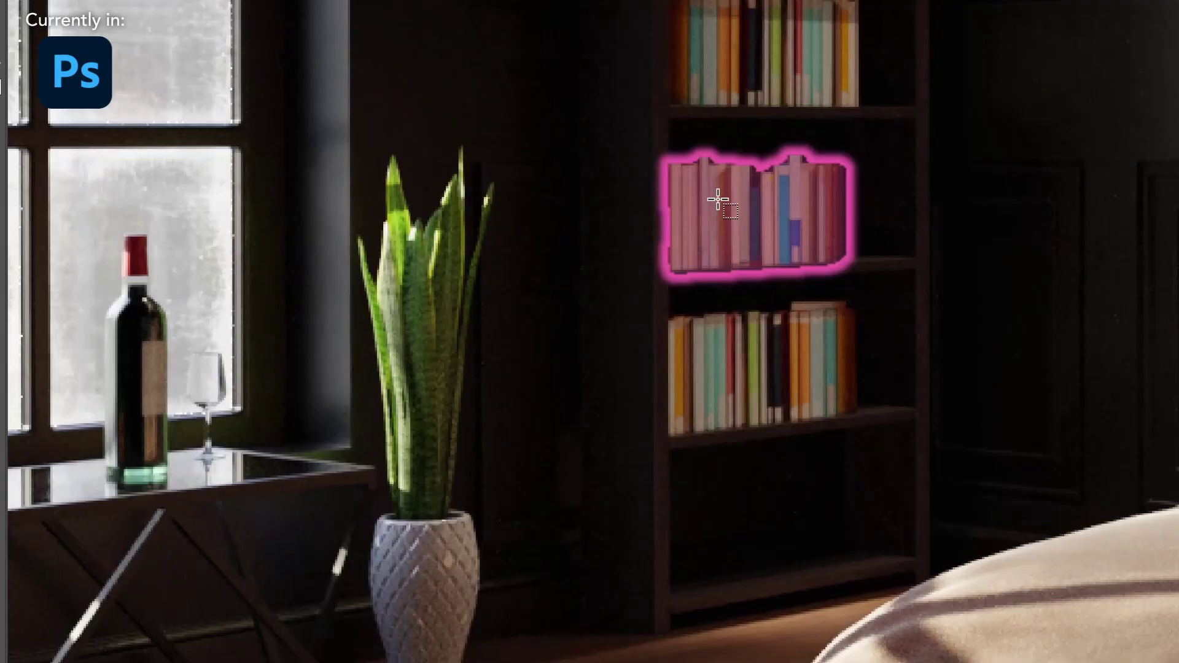
{"action": "left_click", "coordinate": [717, 198]}
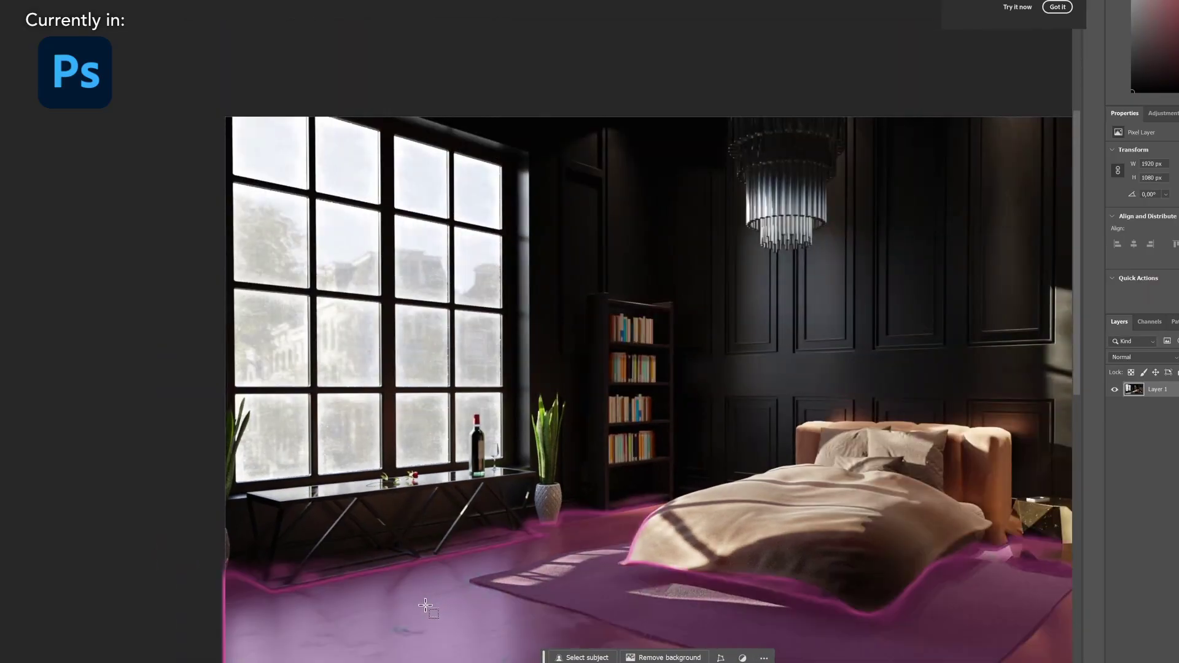
{"action": "scroll", "coordinate": [425, 605], "scroll_direction": "down", "scroll_amount": 3}
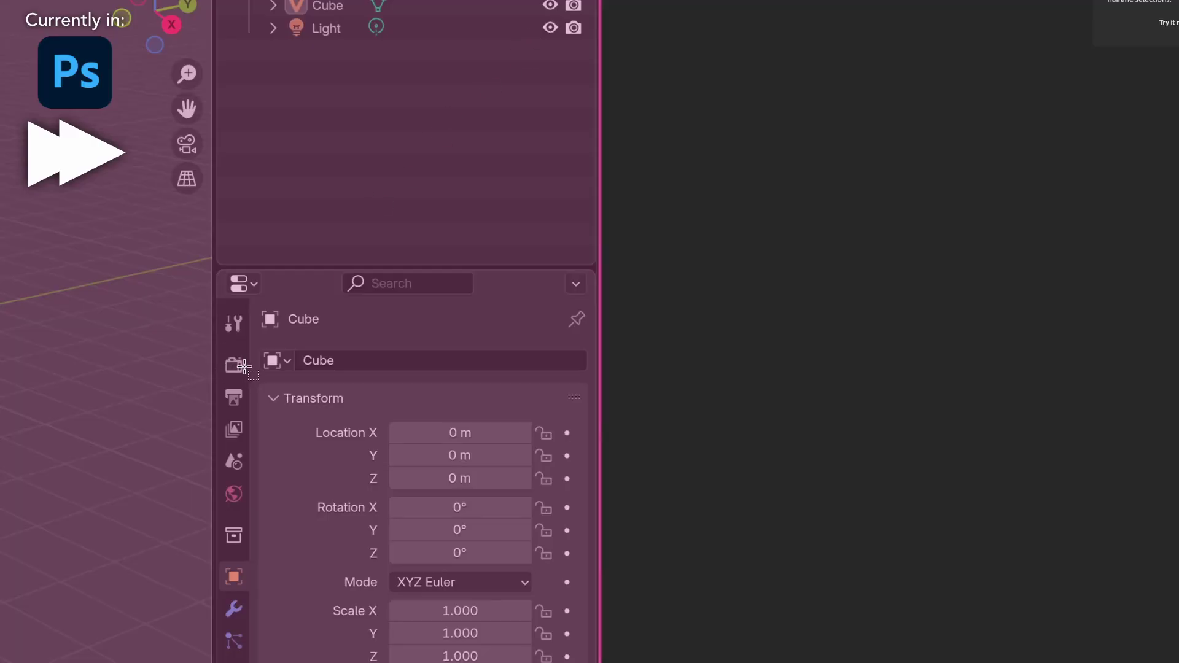
Box-select a small interface icon in the Blender UI screenshot.
{"action": "left_click_drag", "start_coordinate": [220, 354], "coordinate": [249, 374]}
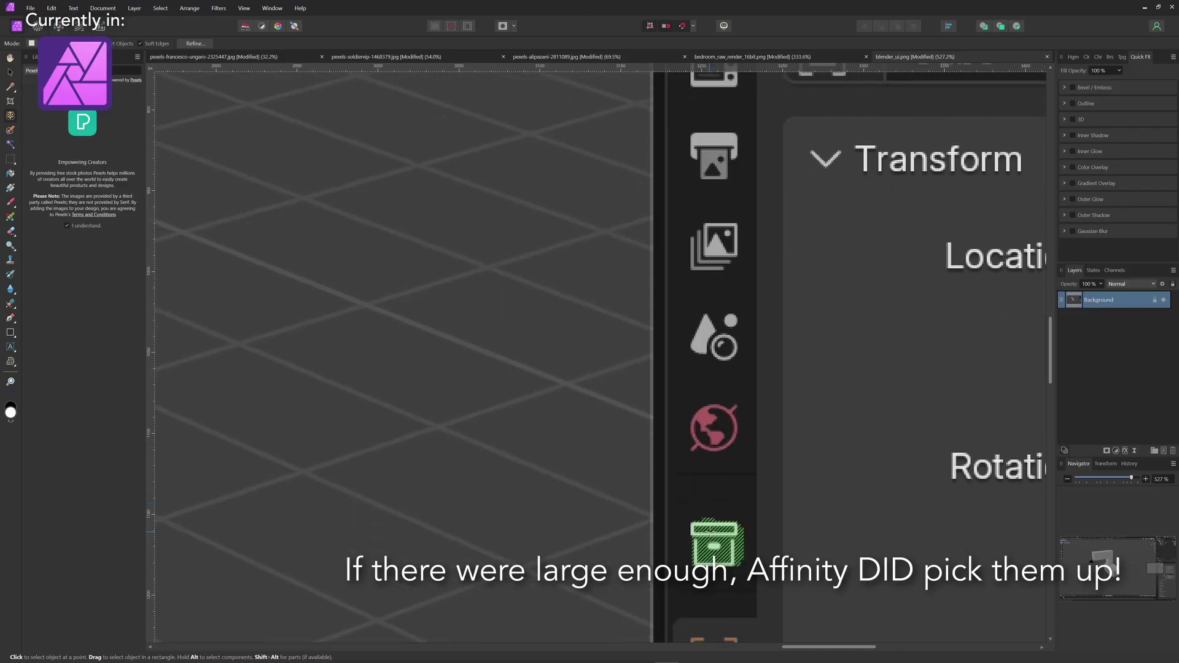
{"action": "scroll", "coordinate": [596, 353], "scroll_direction": "down", "scroll_amount": 3}
{"action": "scroll", "coordinate": [596, 353], "scroll_direction": "down", "scroll_amount": 3}
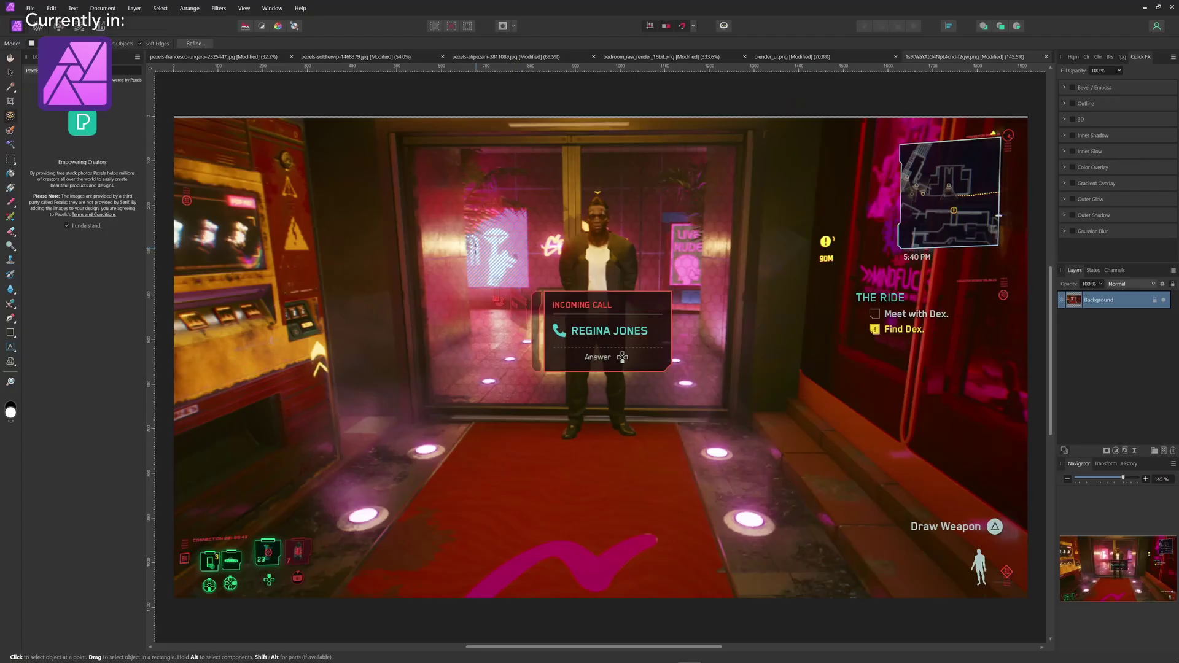
Select the dark pillars on both sides, then the game's minimap.
{"action": "left_click", "coordinate": [359, 251]}
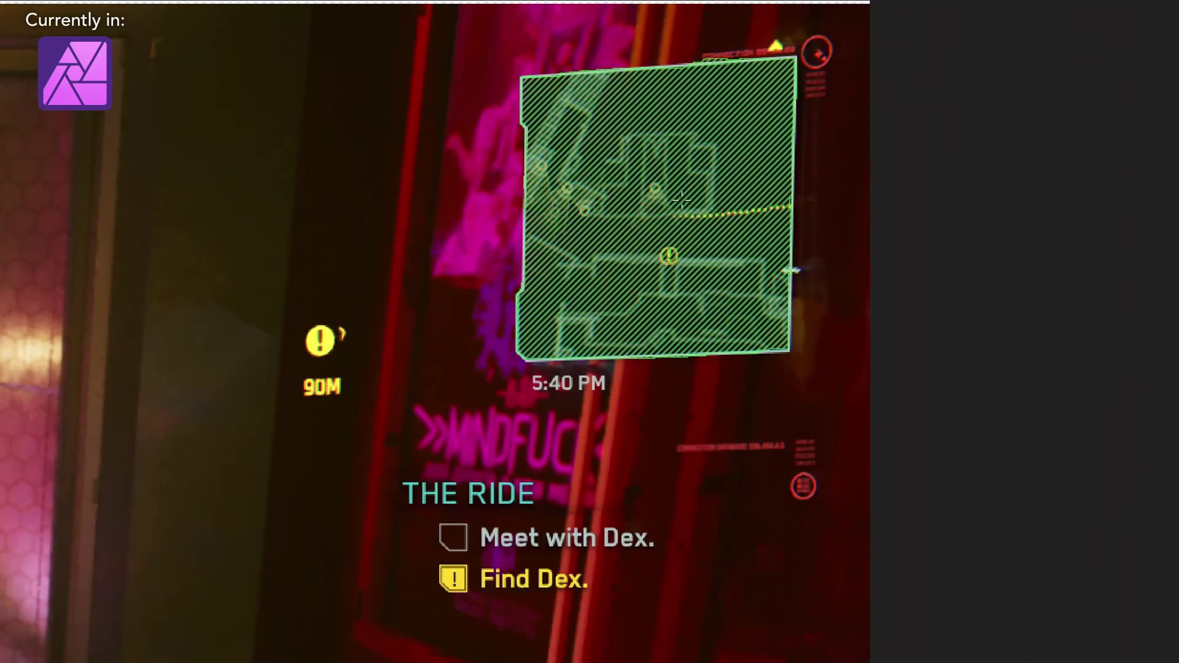
{"action": "left_click", "coordinate": [681, 198]}
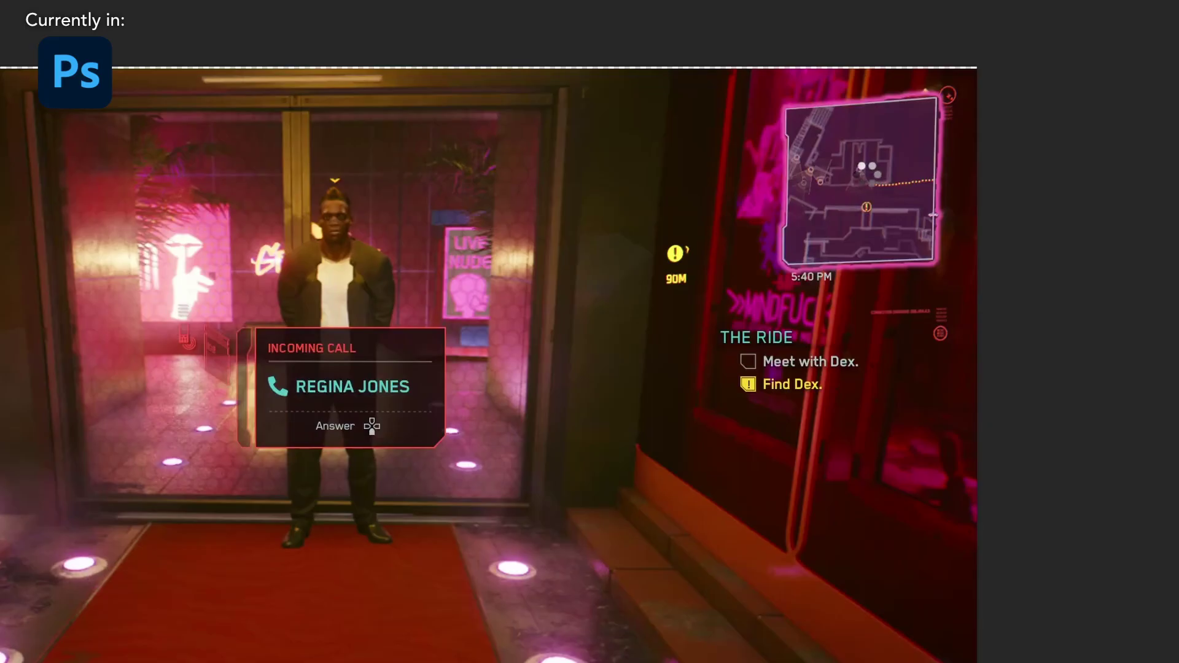
{"action": "left_click", "coordinate": [861, 179]}
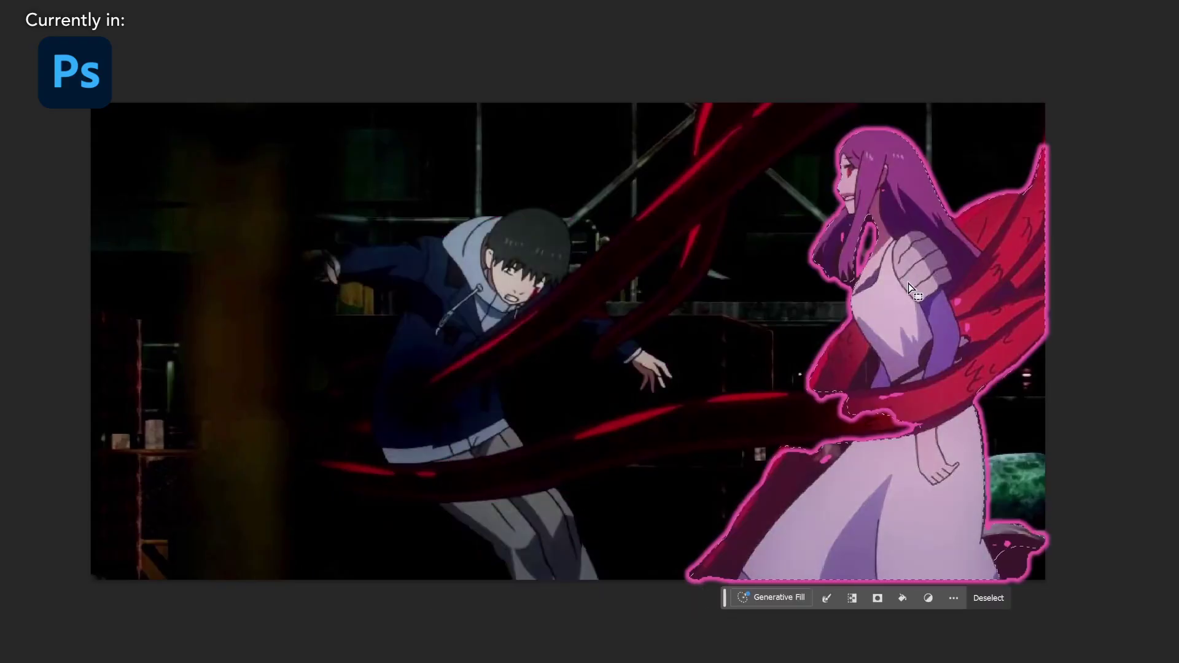
Select the purple-haired girl together with her red tentacles in the anime frame.
{"action": "left_click", "coordinate": [960, 258]}
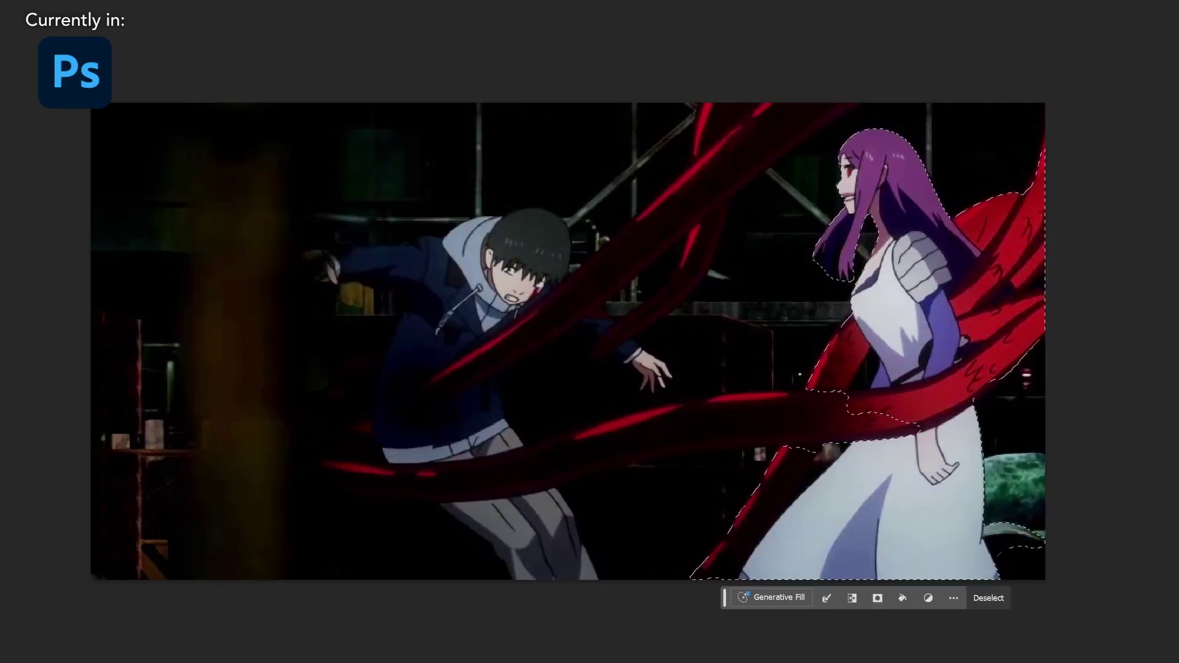